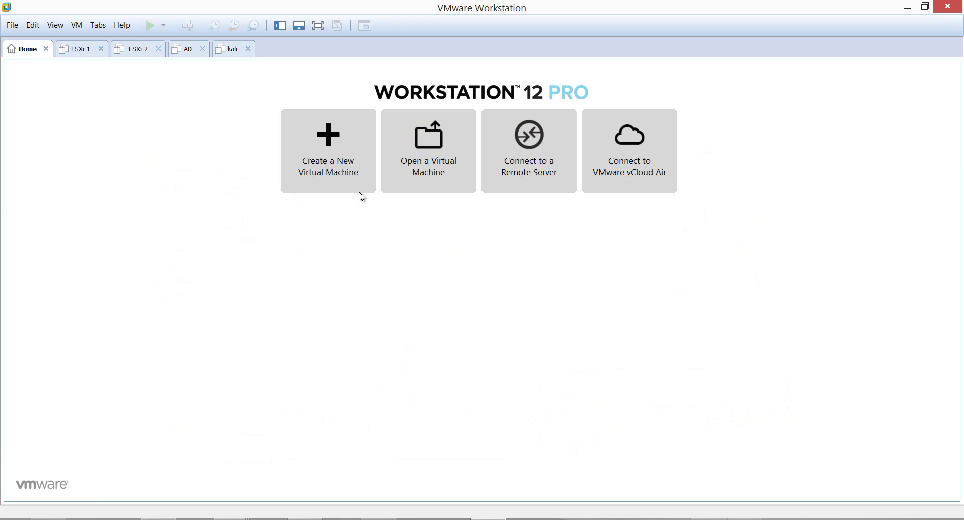
# Start a custom new virtual machine with Workstation 12.0 hardware compatibility.
pyautogui.click(331, 185)
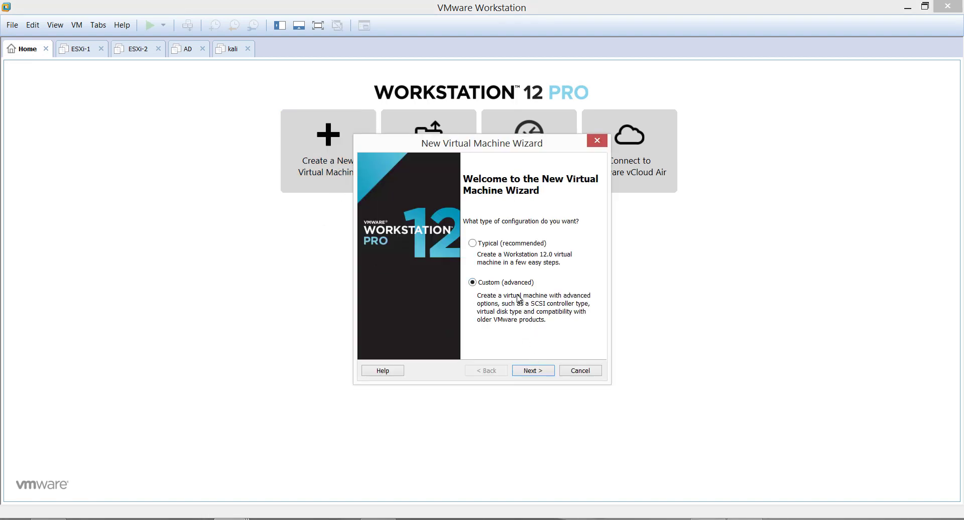
pyautogui.click(533, 370)
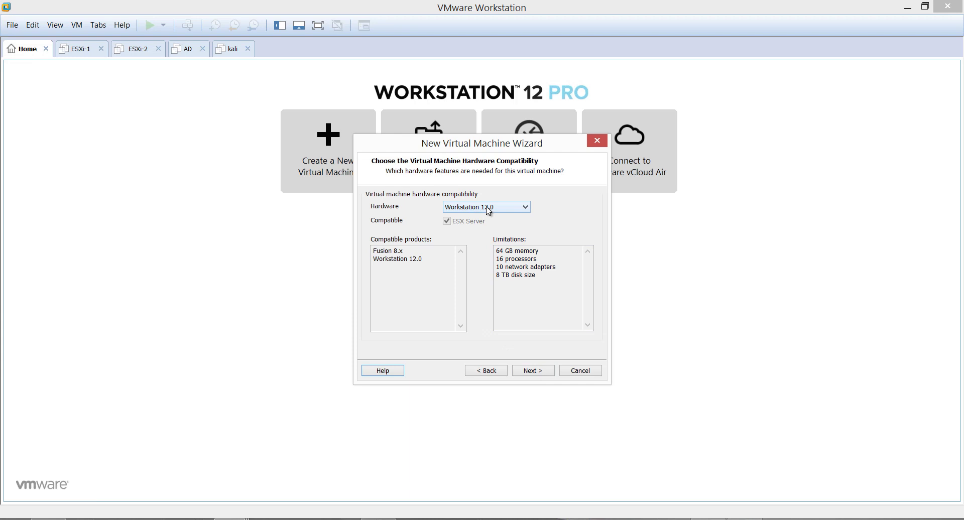
pyautogui.click(533, 371)
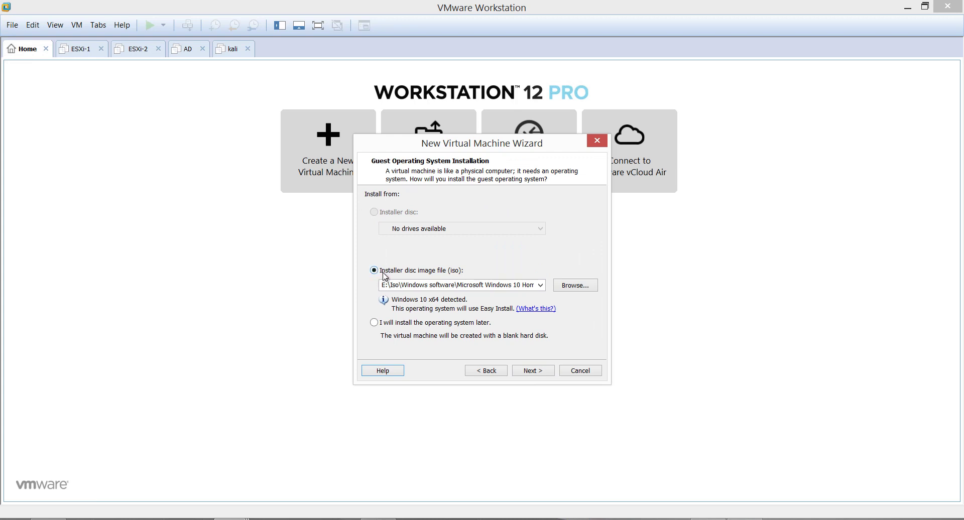
# Use the Windows 10 x64 ISO from E:\Iso\Windows software as the installer disc image.
pyautogui.click(577, 288)
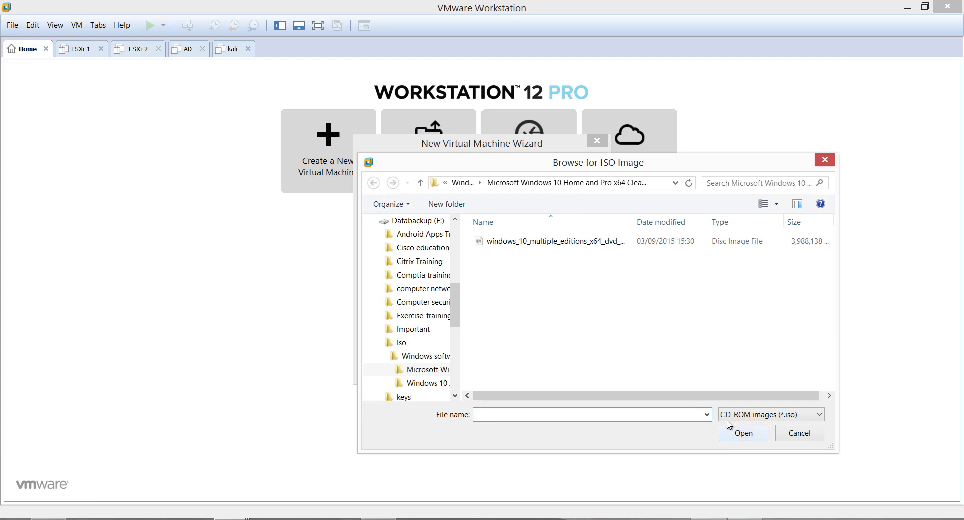
pyautogui.doubleClick(551, 242)
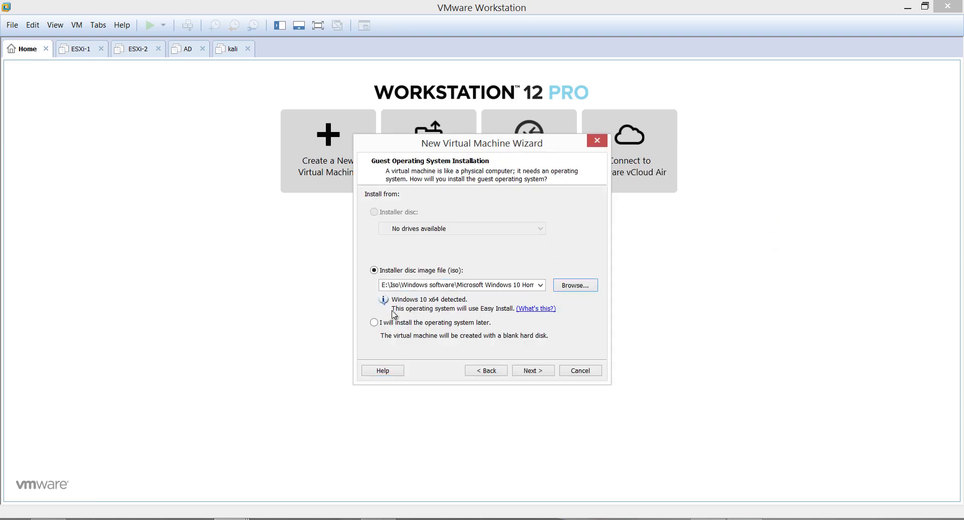
# Choose Windows 10 Pro for Easy Install and replace the full name.
pyautogui.click(533, 371)
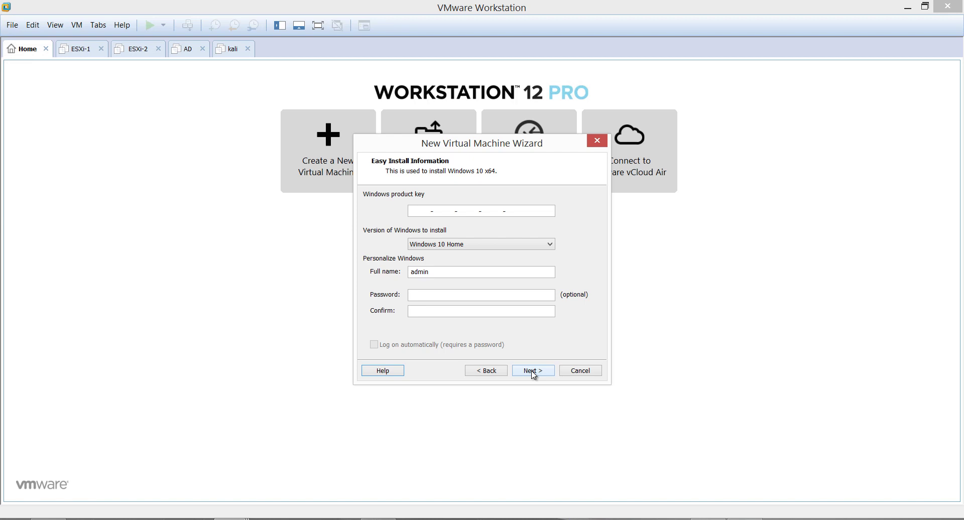
pyautogui.click(482, 248)
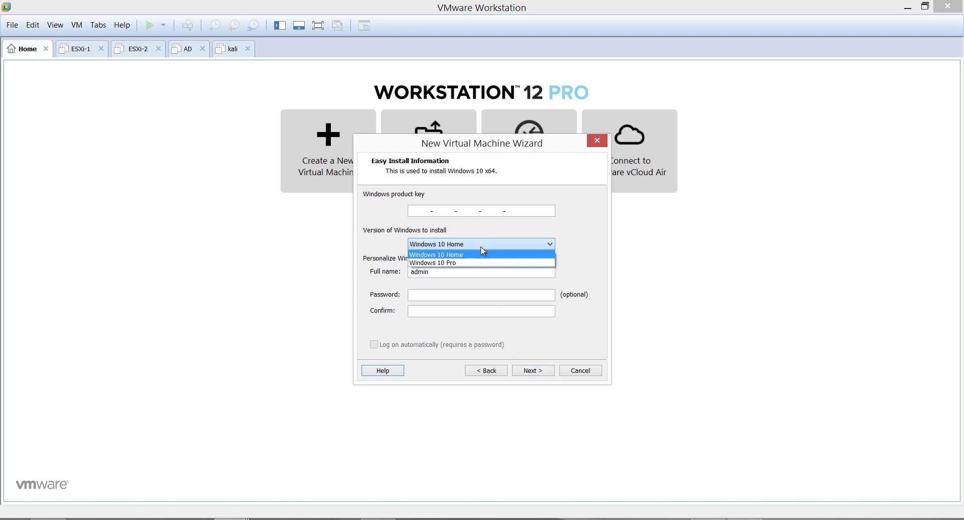
pyautogui.click(444, 263)
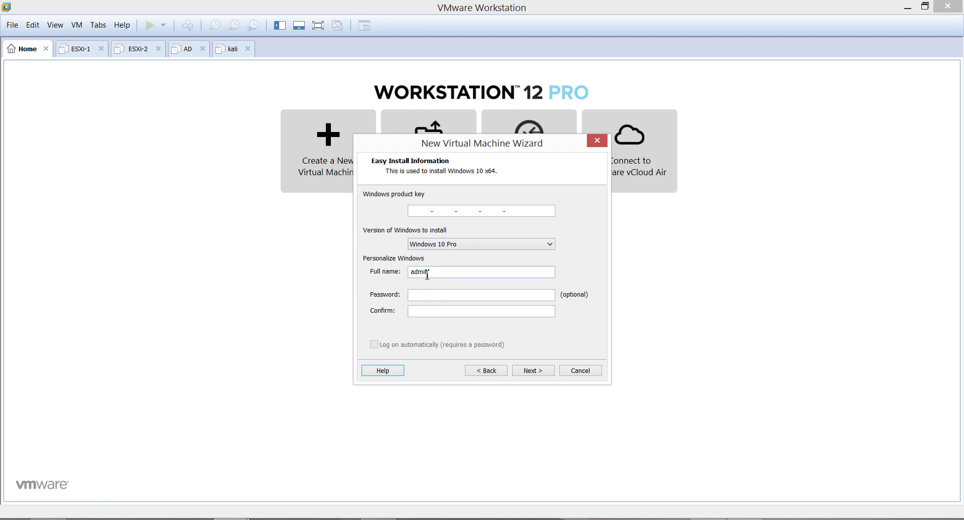
pyautogui.moveTo(426, 272); pyautogui.dragTo(410, 271)
pyautogui.write('Somts')
# Leave the password and product key empty, accepting the warning about no product key.
pyautogui.click(467, 294)
pyautogui.click(456, 311)
pyautogui.click(532, 371)
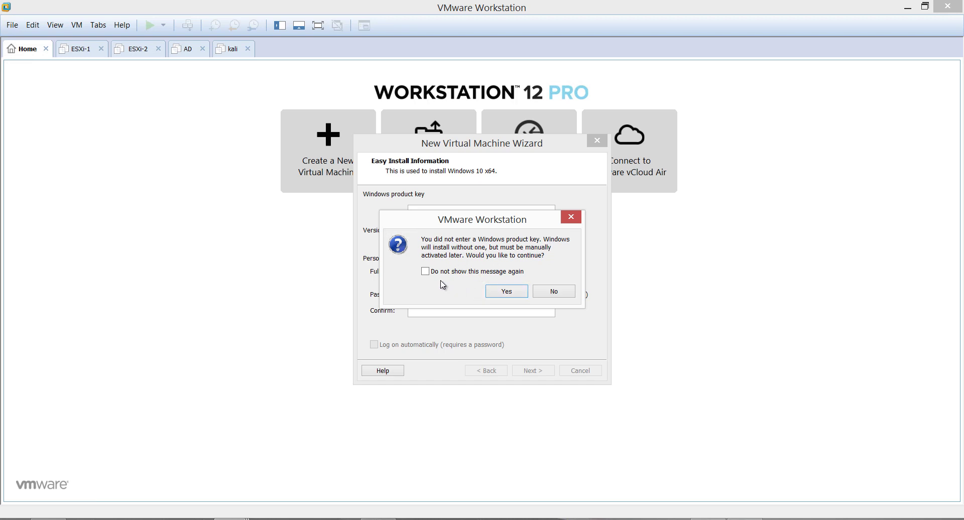
pyautogui.click(522, 294)
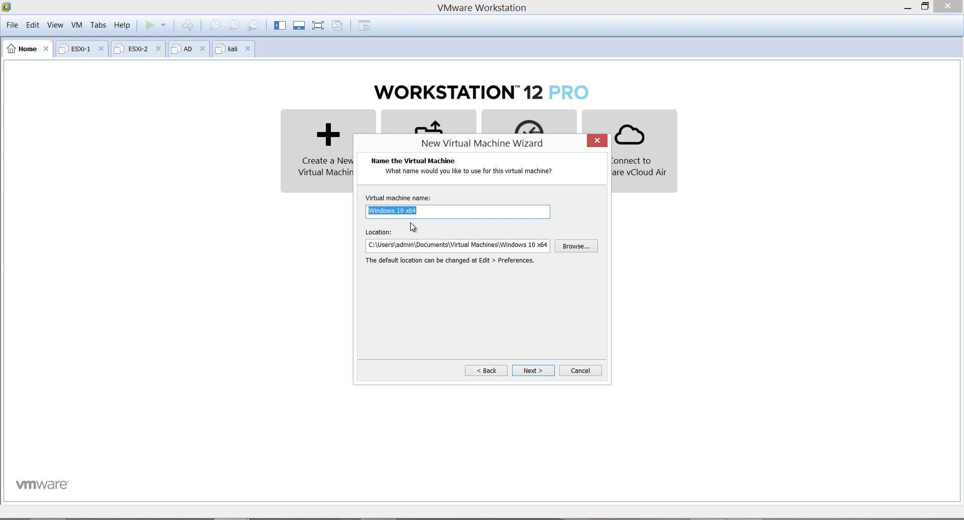
# Name the virtual machine 'Windows 10' and keep BIOS firmware.
pyautogui.click(430, 213)
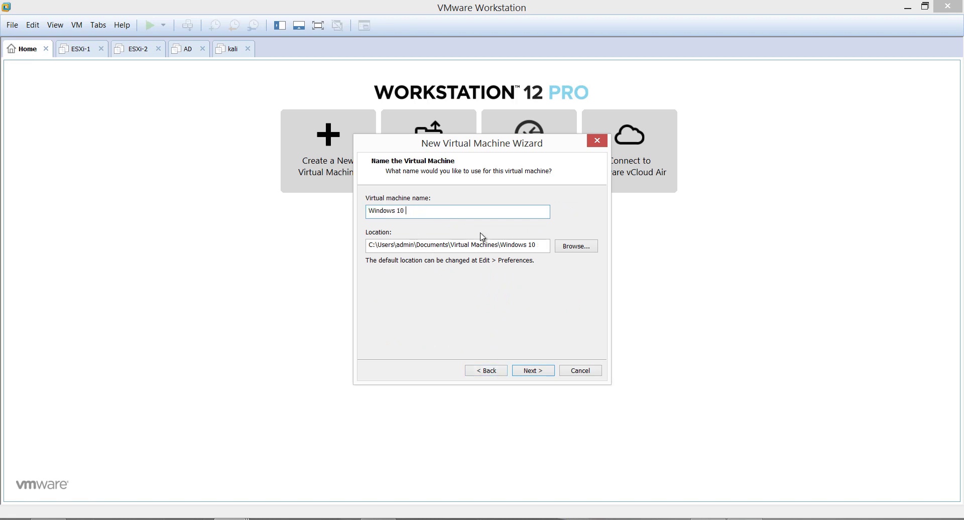
pyautogui.click(538, 374)
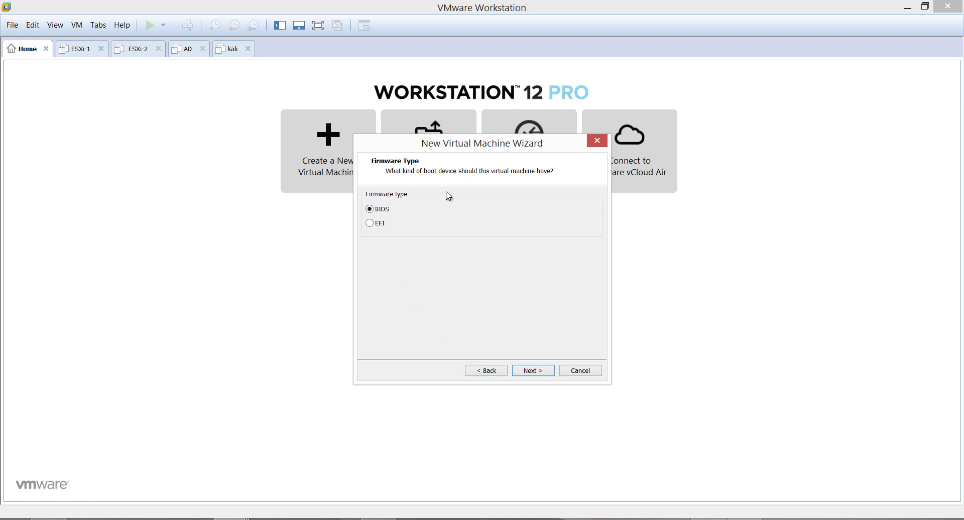
pyautogui.click(533, 371)
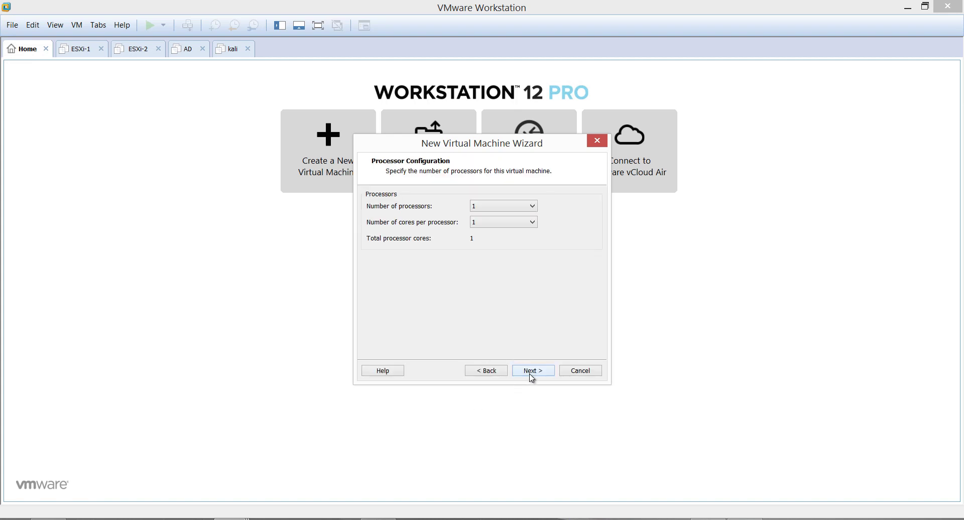
# Set 2 cores per processor and keep 2048 MB of memory.
pyautogui.click(497, 224)
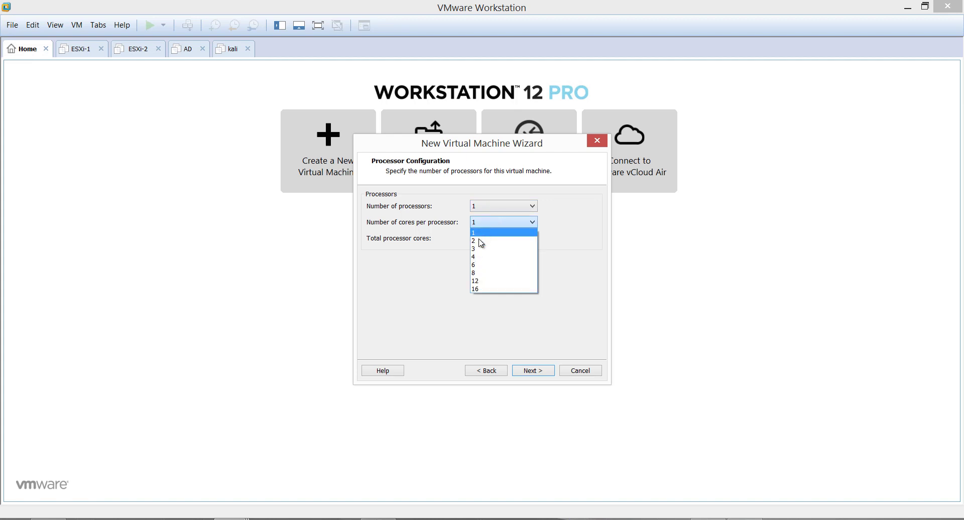
pyautogui.click(477, 243)
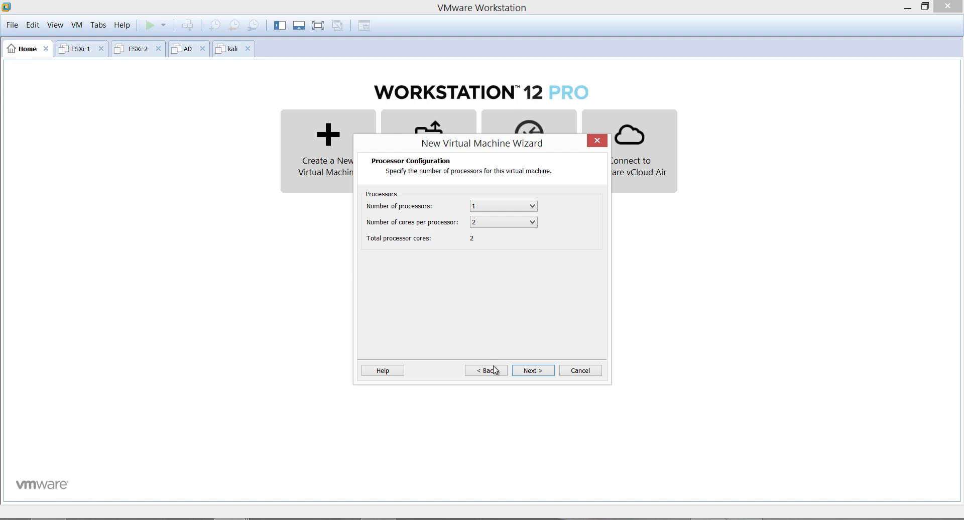
pyautogui.click(535, 371)
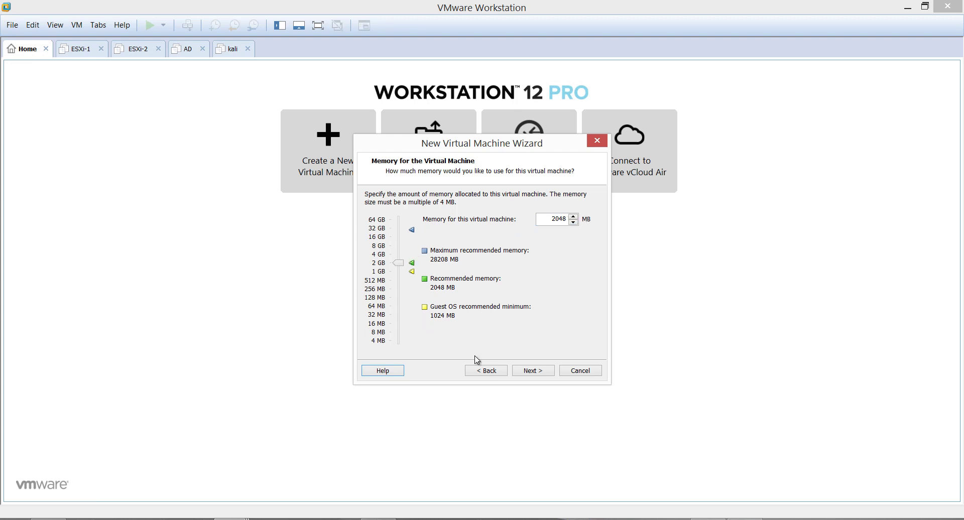
pyautogui.click(534, 376)
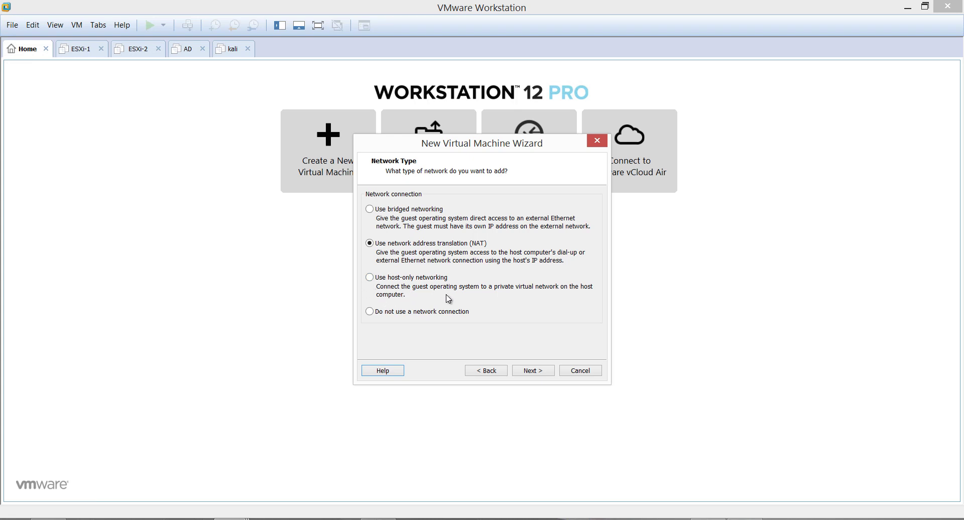
# Keep NAT networking, the LSI Logic SAS controller, SCSI disk type and a new virtual disk.
pyautogui.click(535, 374)
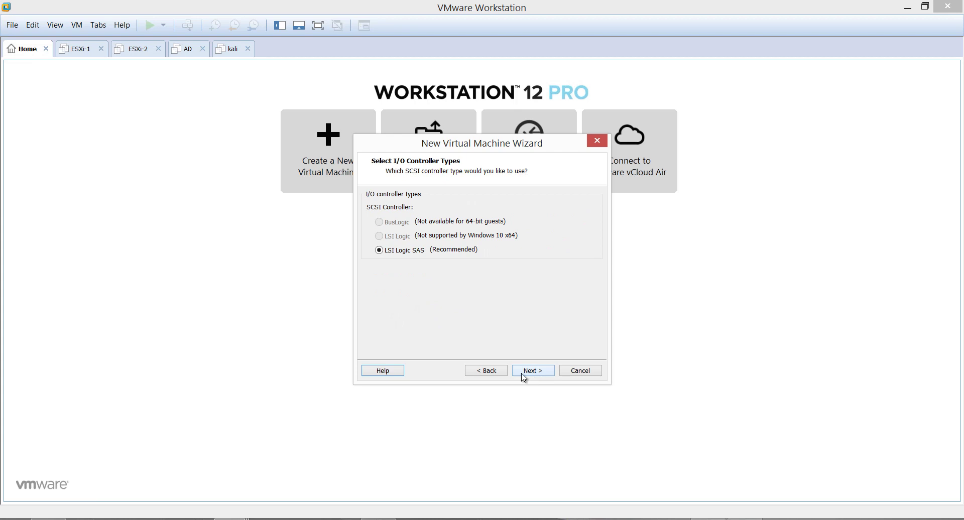
pyautogui.click(531, 374)
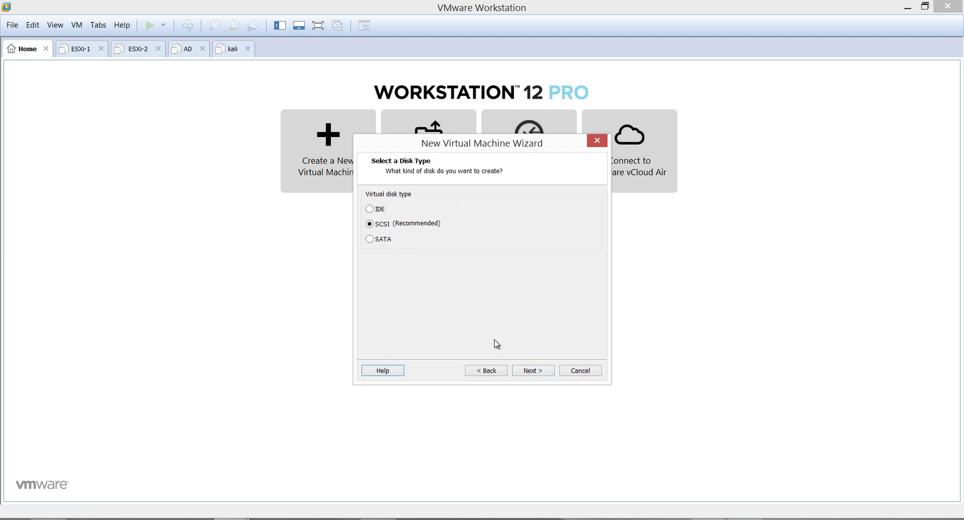
pyautogui.click(534, 371)
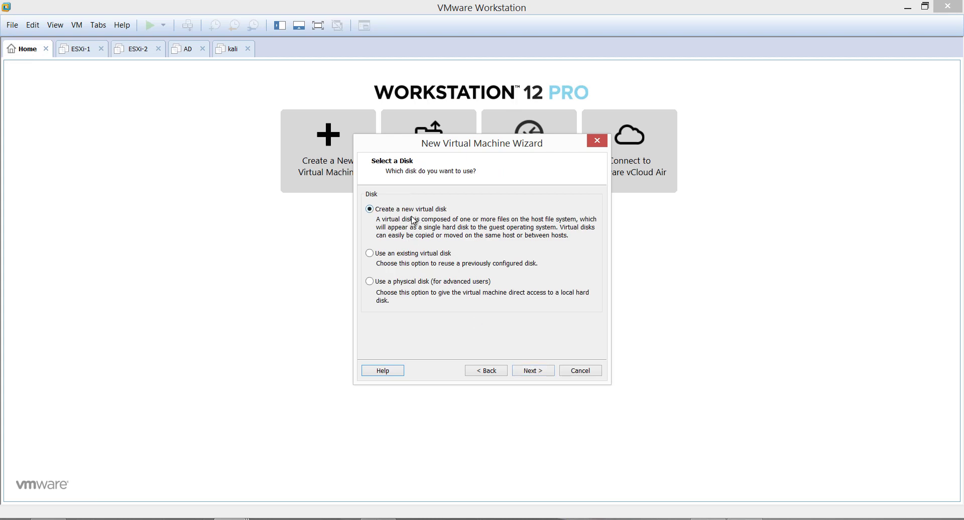
pyautogui.click(533, 372)
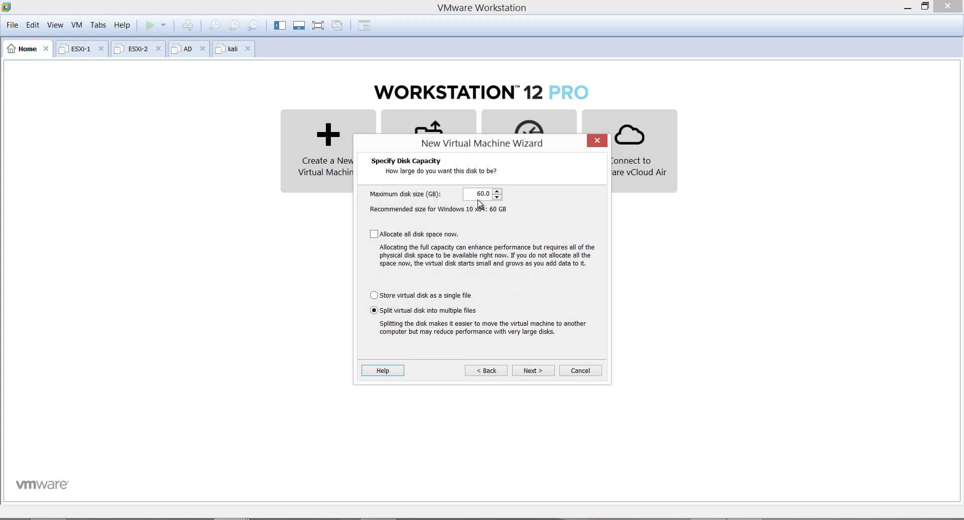
# Keep the 60 GB disk capacity, stored as a single file.
pyautogui.moveTo(486, 194); pyautogui.dragTo(476, 195)
pyautogui.click(384, 296)
pyautogui.click(531, 372)
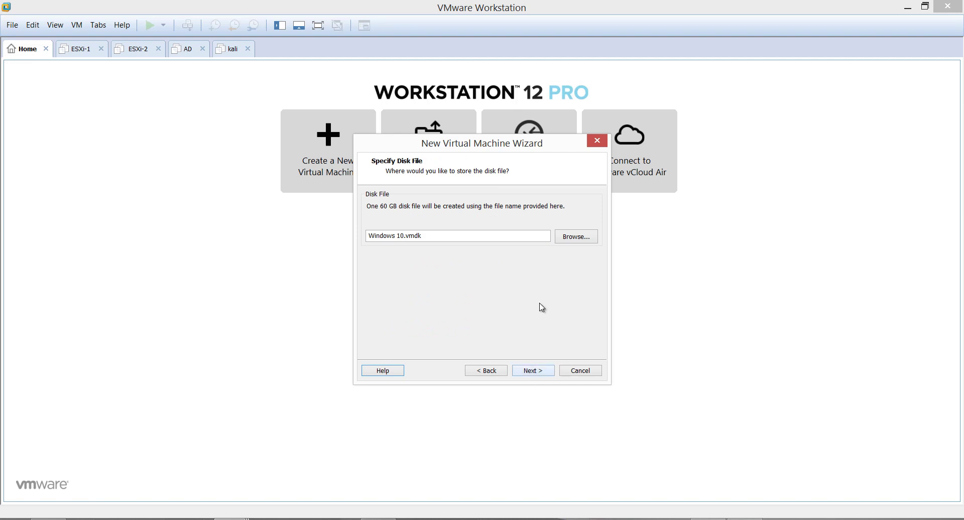
# Keep Windows 10.vmdk as the disk file in its default location.
pyautogui.click(567, 244)
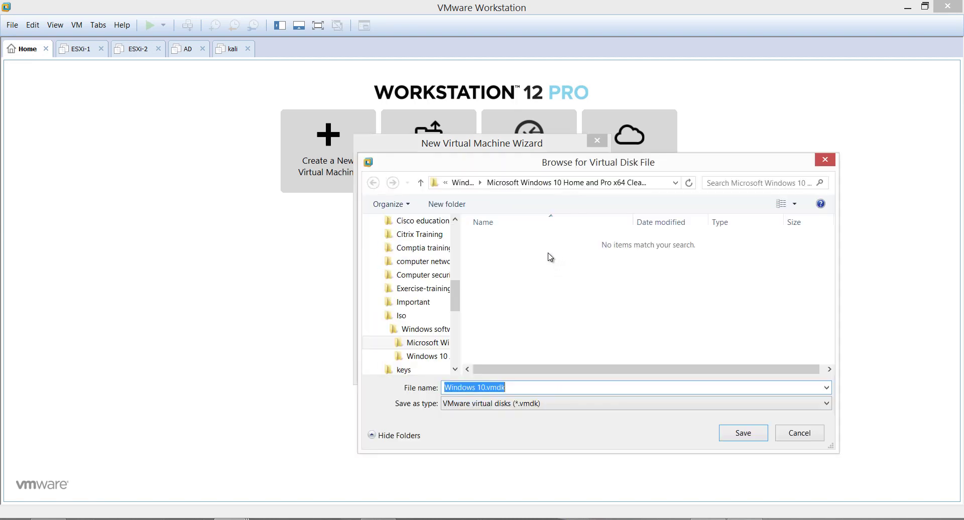
pyautogui.click(659, 188)
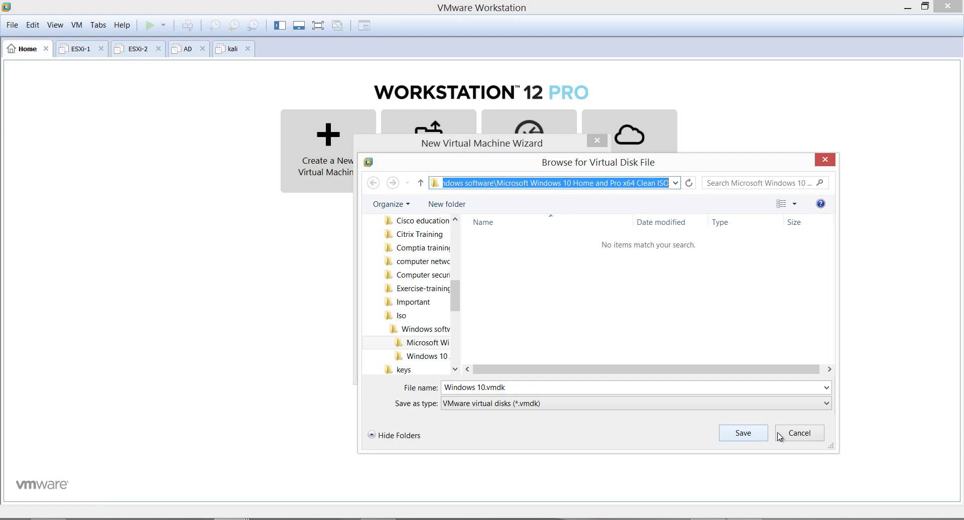
pyautogui.click(795, 435)
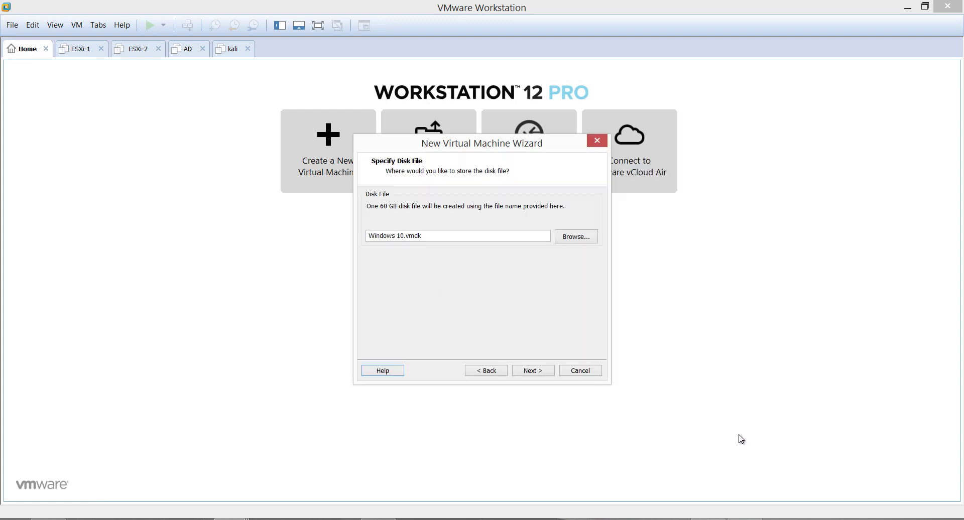
pyautogui.click(544, 372)
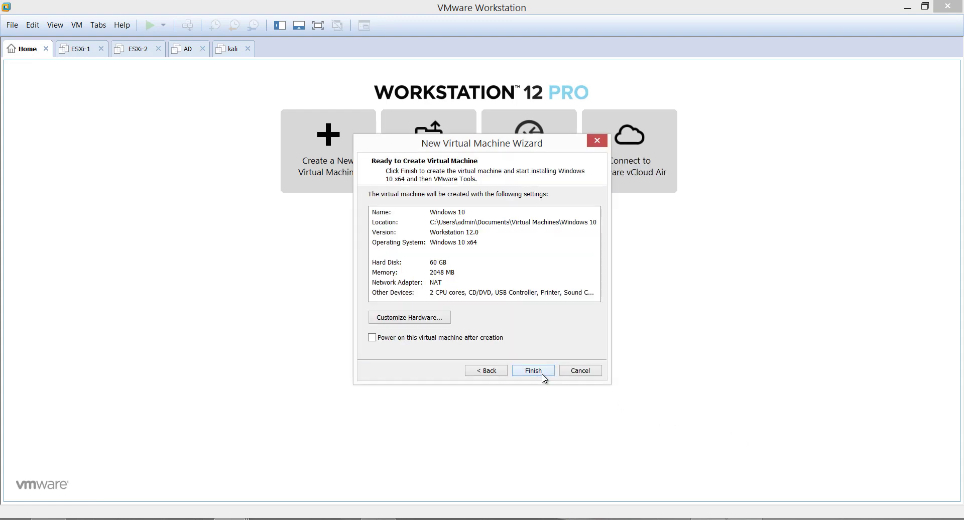
pyautogui.click(396, 322)
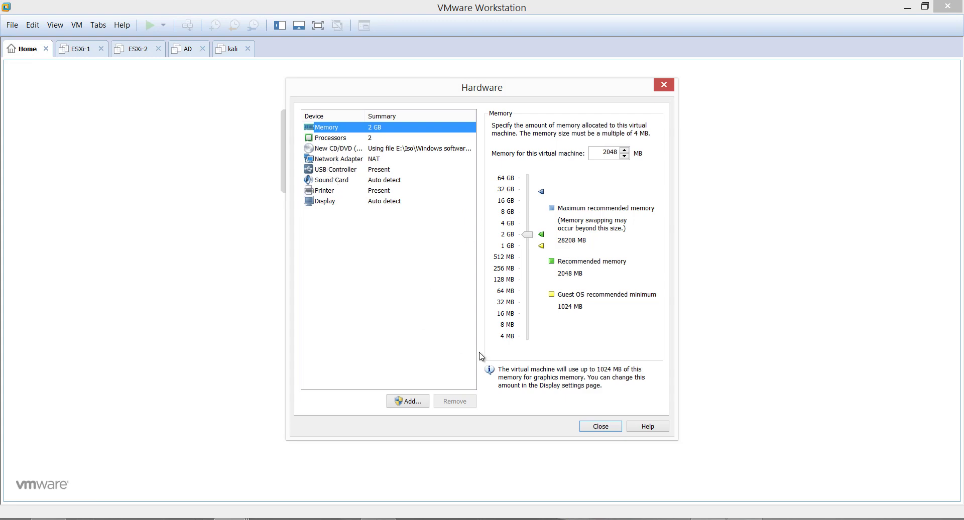
pyautogui.click(601, 426)
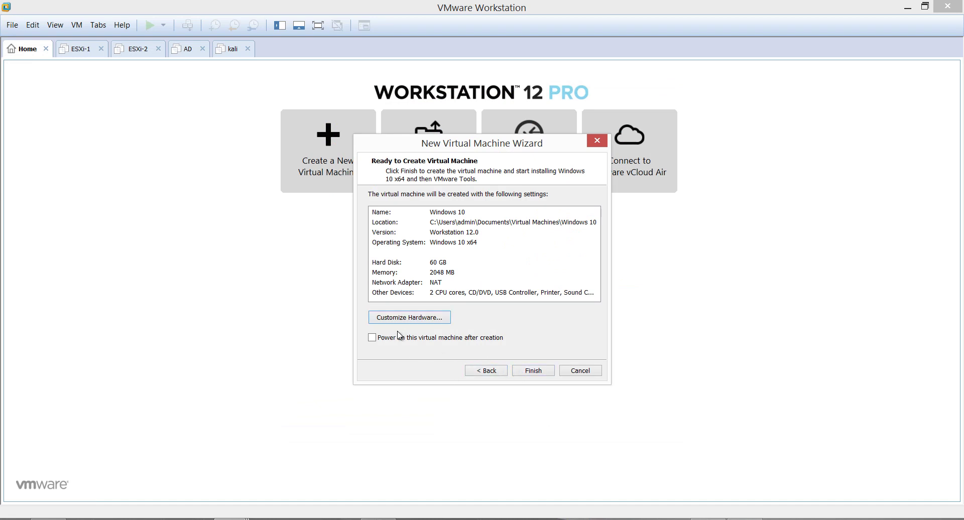
# Finish the wizard so the Windows 10 virtual machine and its disk are created.
pyautogui.click(535, 373)
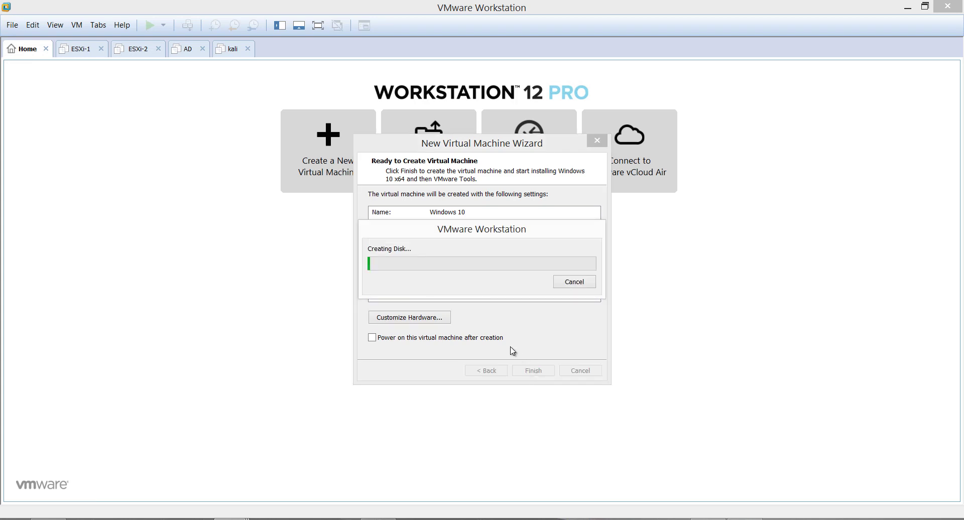
pyautogui.moveTo(49, 519)
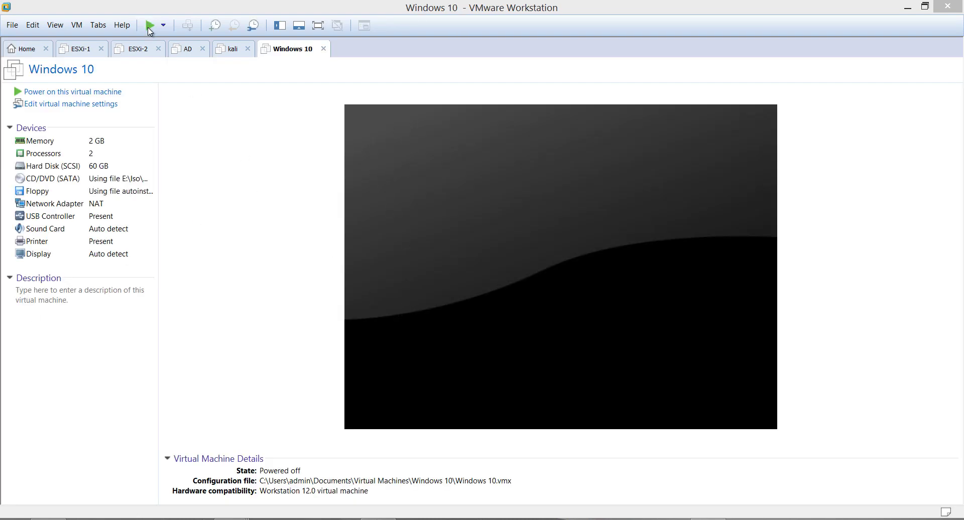
# Power on the Windows 10 virtual machine and let it boot to sign-in.
pyautogui.click(31, 92)
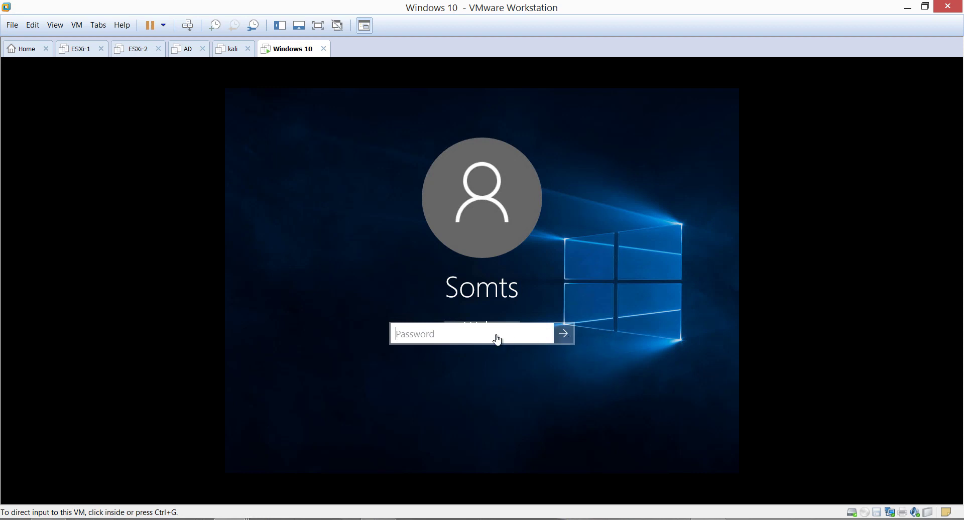
# Sign in to the Windows 10 guest with its password, then release input with Ctrl+Alt.
pyautogui.click(435, 335)
pyautogui.write('••')
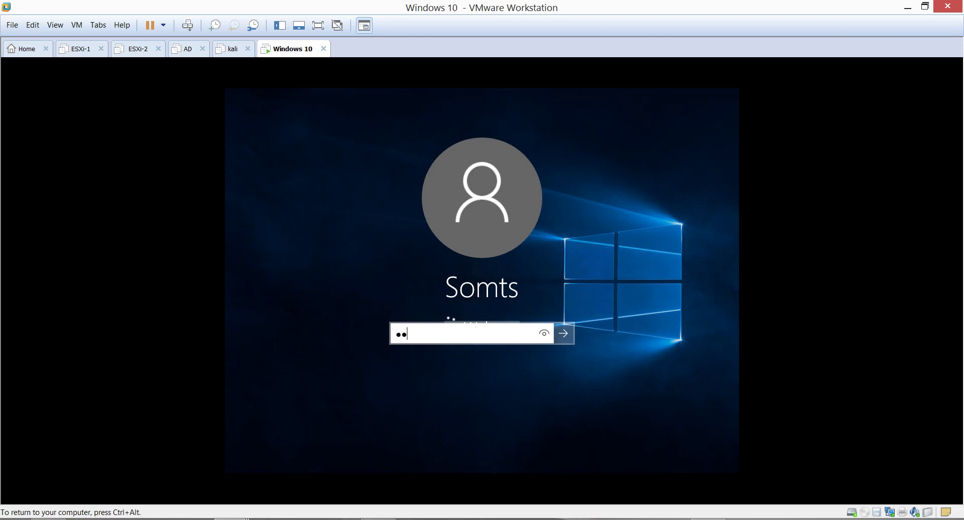
pyautogui.press('BackSpace')
pyautogui.press('BackSpace')
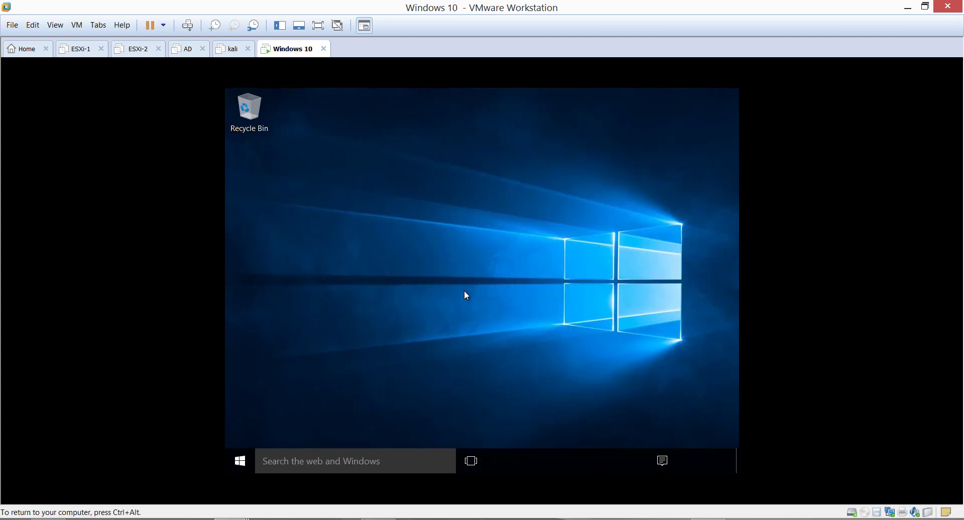
pyautogui.hotkey('ctrl', 'alt')
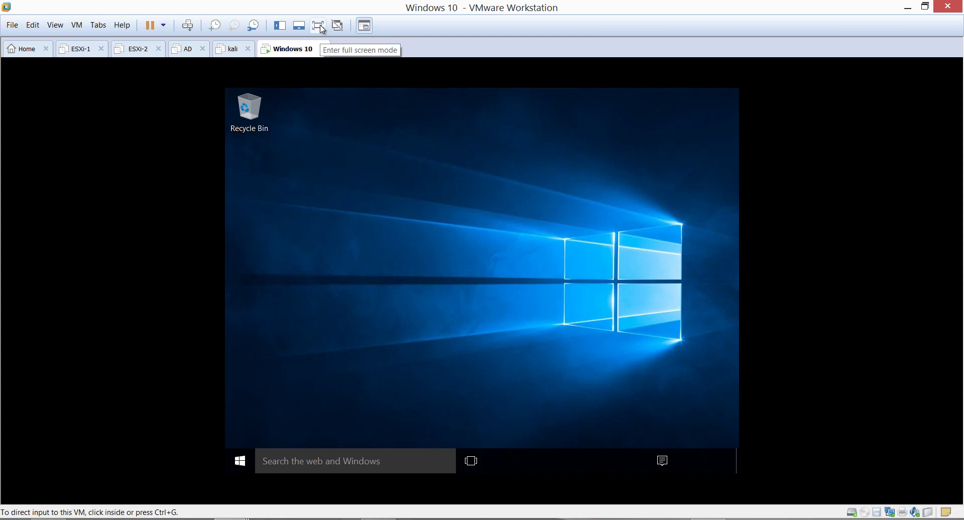
# Show the Windows 10 guest full screen, leave full screen once, then return to full screen.
pyautogui.click(322, 29)
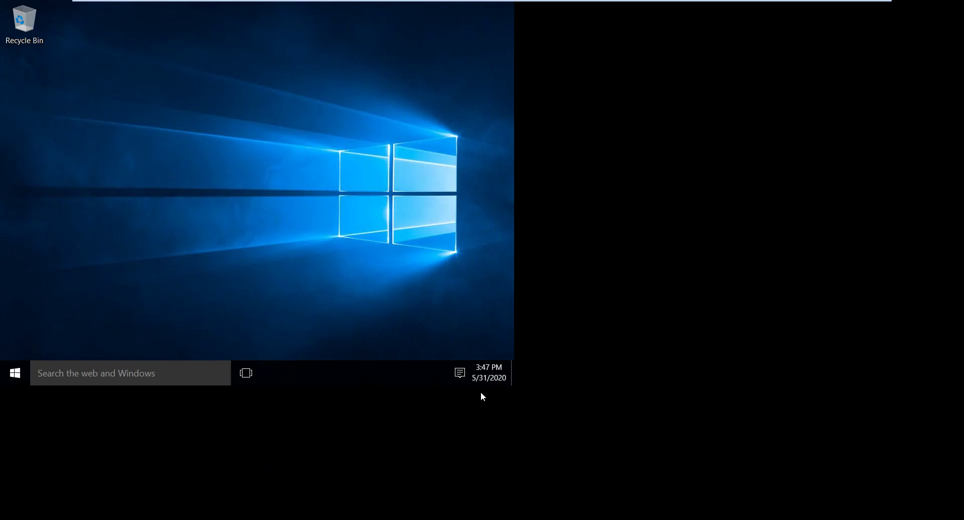
pyautogui.moveTo(319, 4)
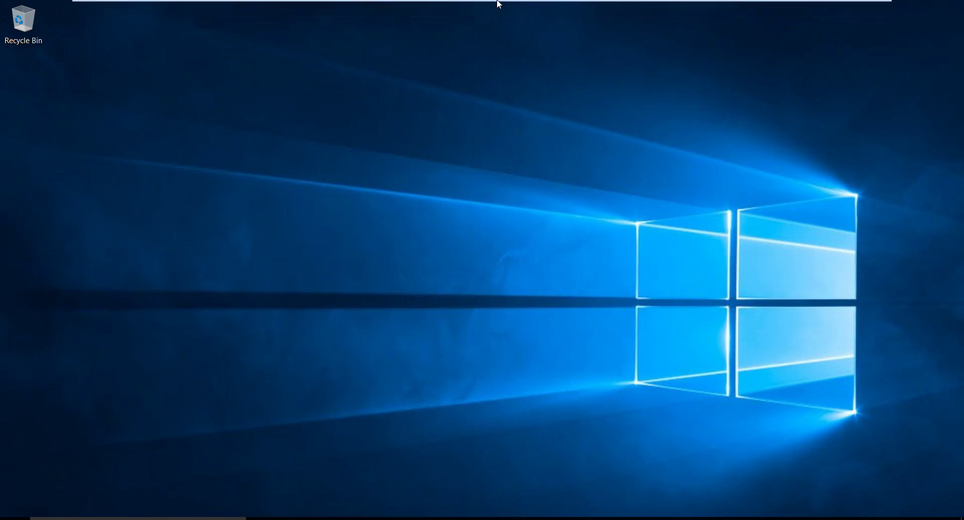
pyautogui.moveTo(447, 5)
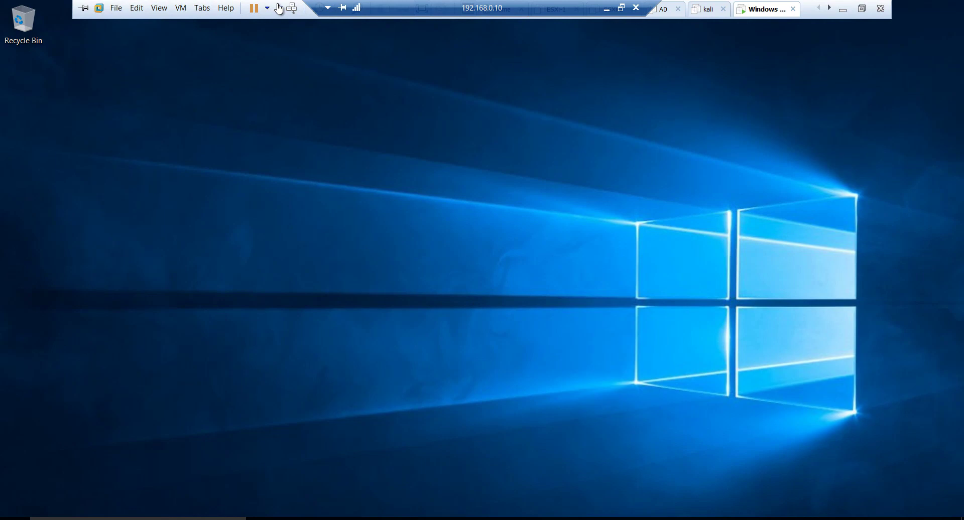
pyautogui.hotkey('shift', 'F10')
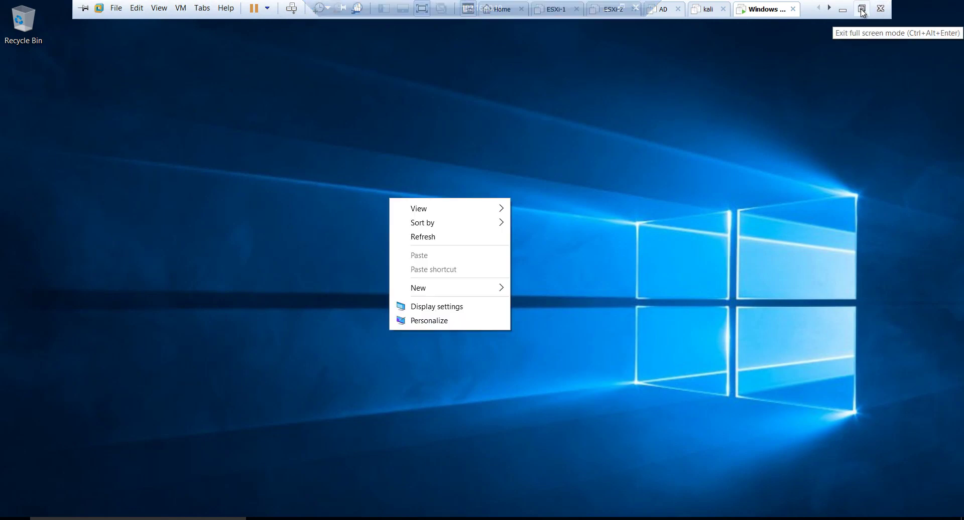
pyautogui.click(861, 11)
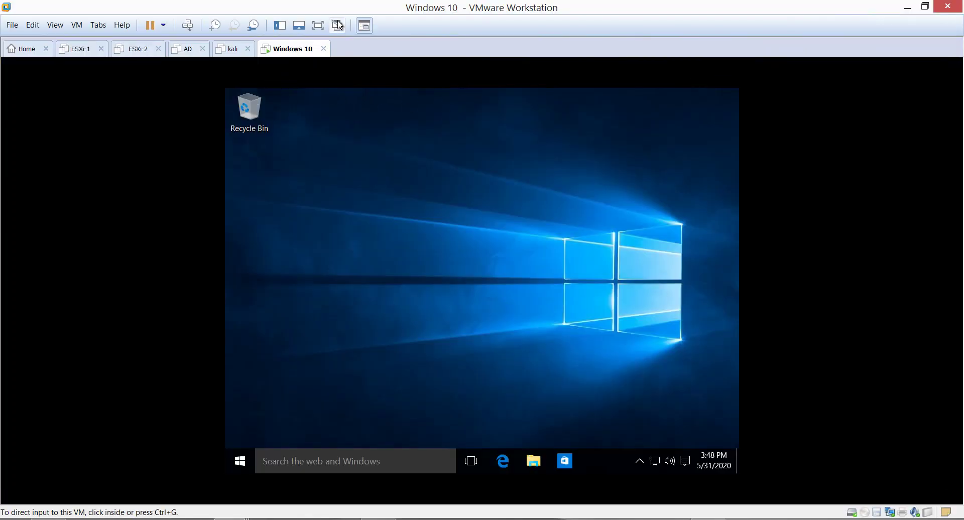
pyautogui.click(325, 25)
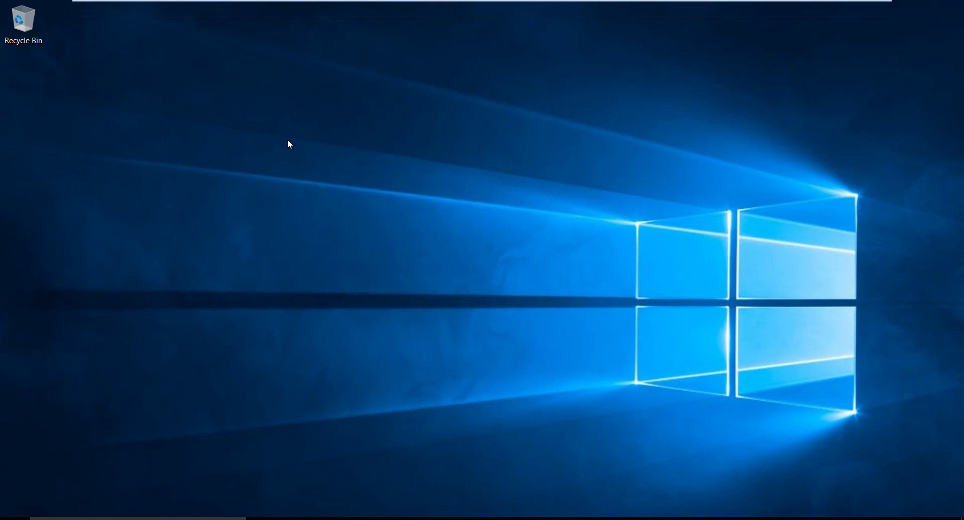
# Refresh the guest desktop five times from its right-click menu.
pyautogui.rightClick(301, 171)
pyautogui.click(335, 210)
pyautogui.rightClick(254, 105)
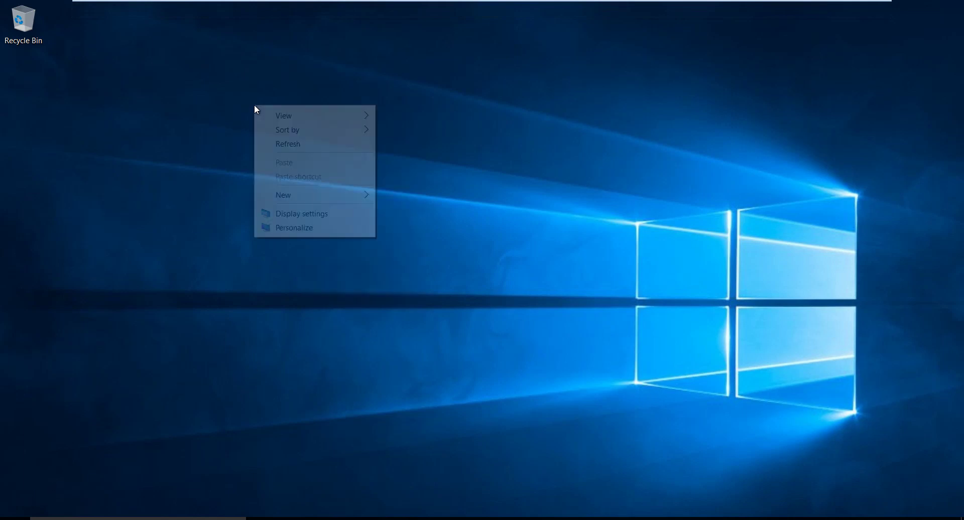
pyautogui.click(286, 144)
pyautogui.rightClick(285, 172)
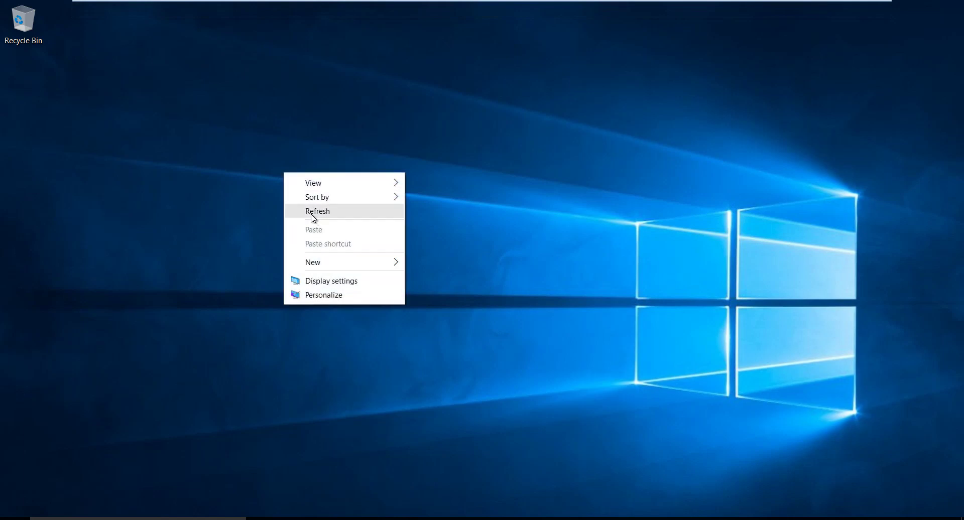
pyautogui.click(314, 219)
pyautogui.rightClick(262, 182)
pyautogui.click(281, 219)
pyautogui.rightClick(263, 204)
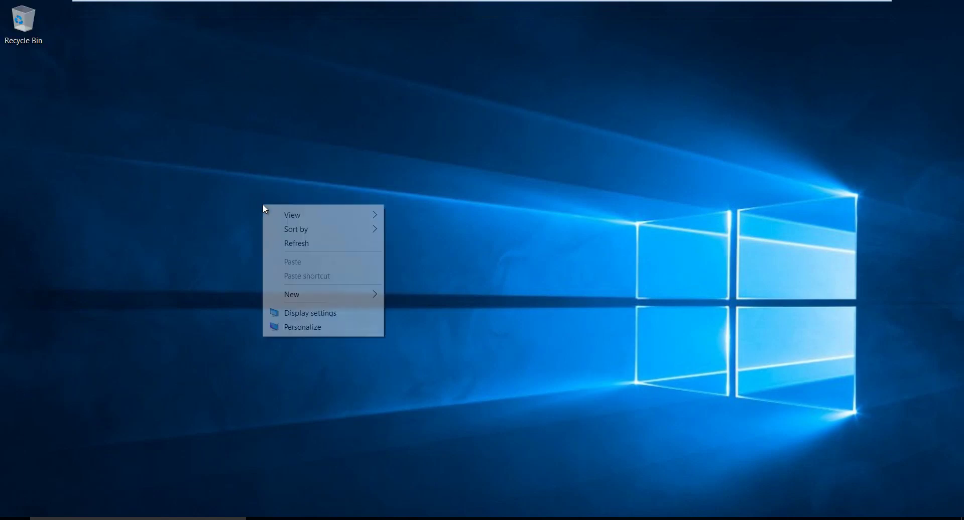
pyautogui.click(298, 243)
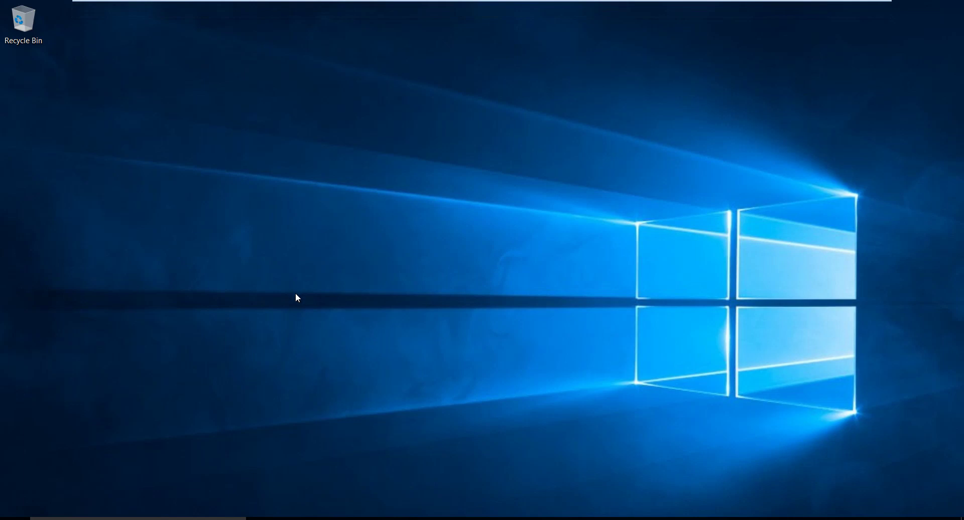
# Refresh the desktop three more times, then exit full screen to the windowed view.
pyautogui.rightClick(210, 168)
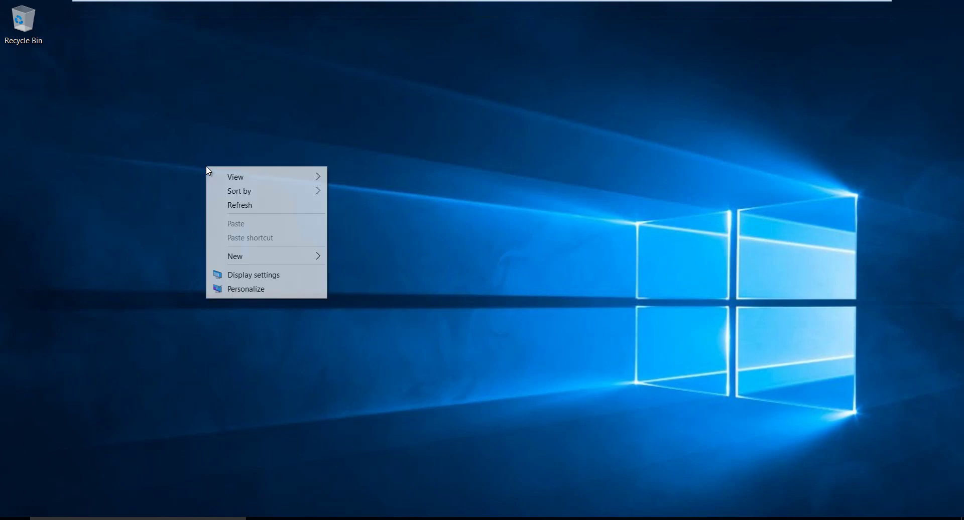
pyautogui.click(243, 209)
pyautogui.rightClick(180, 216)
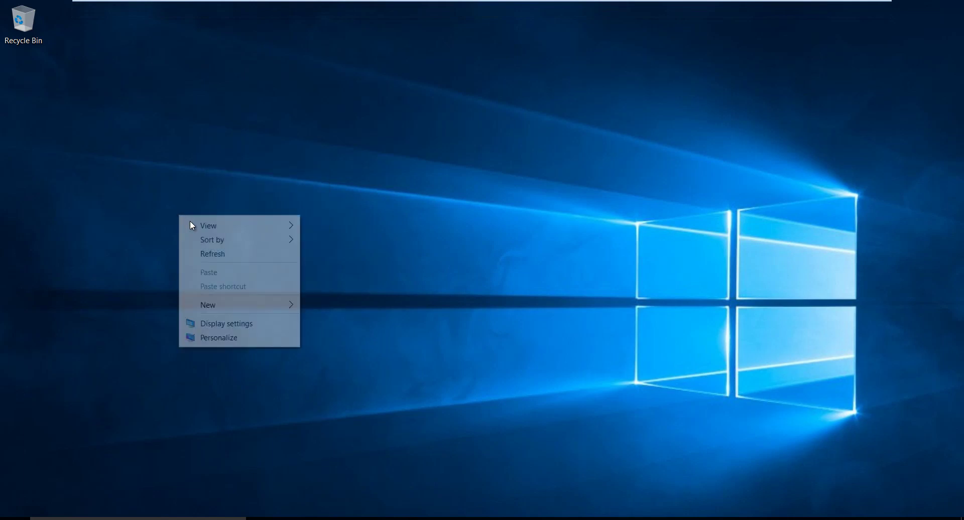
pyautogui.click(206, 255)
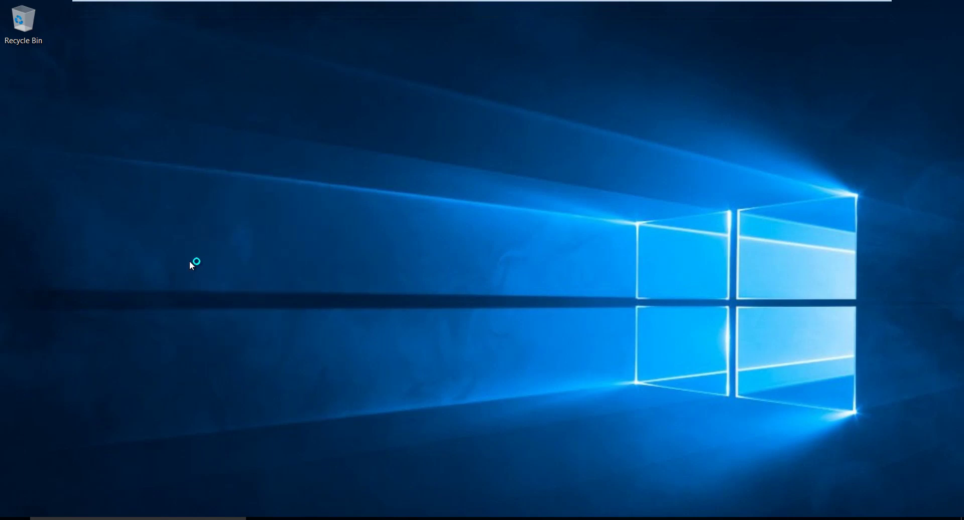
pyautogui.rightClick(175, 172)
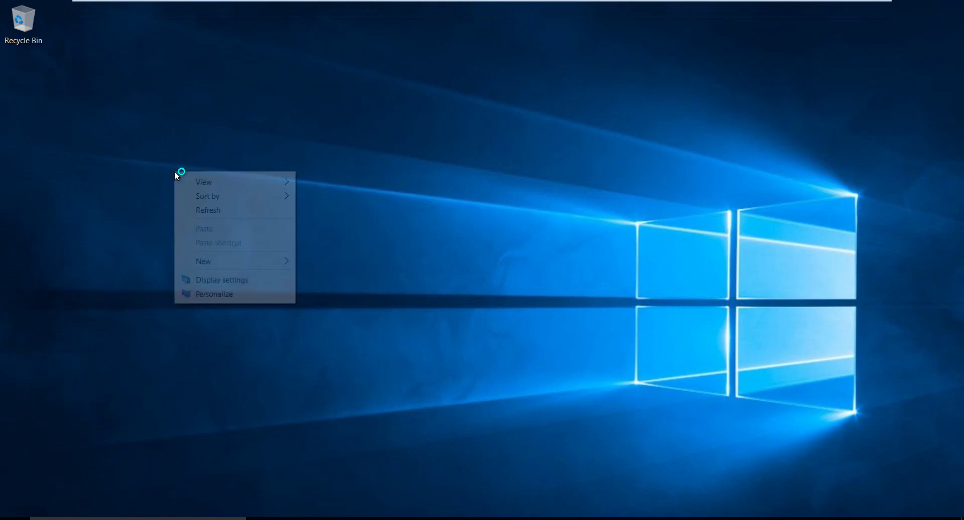
pyautogui.click(209, 211)
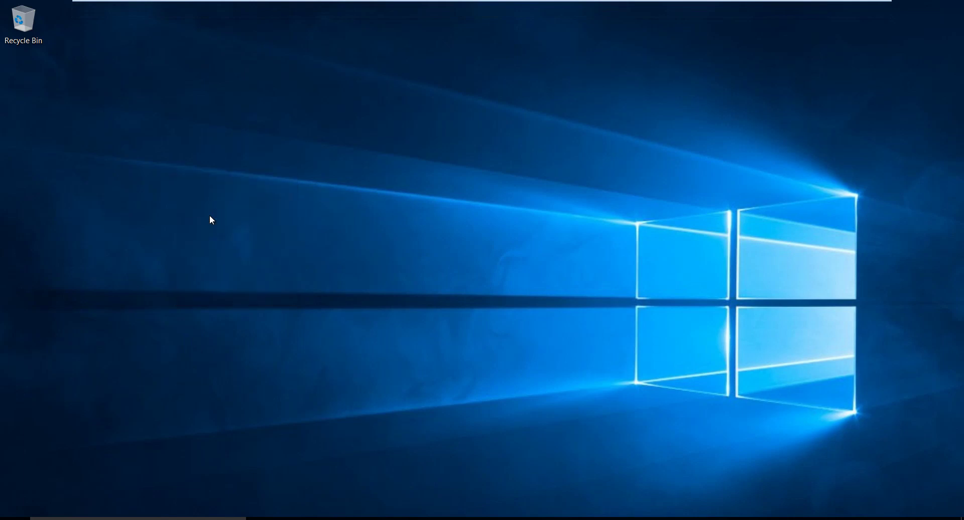
pyautogui.moveTo(597, 6)
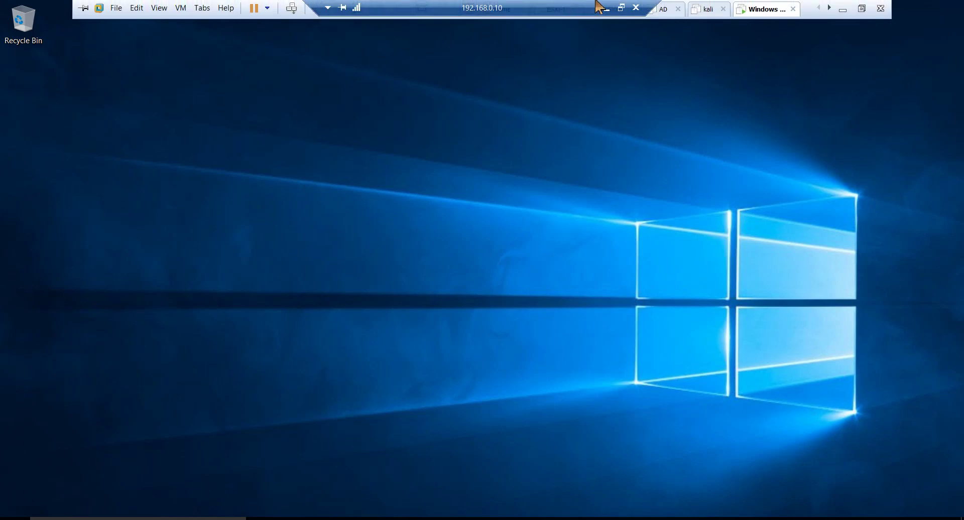
pyautogui.click(862, 9)
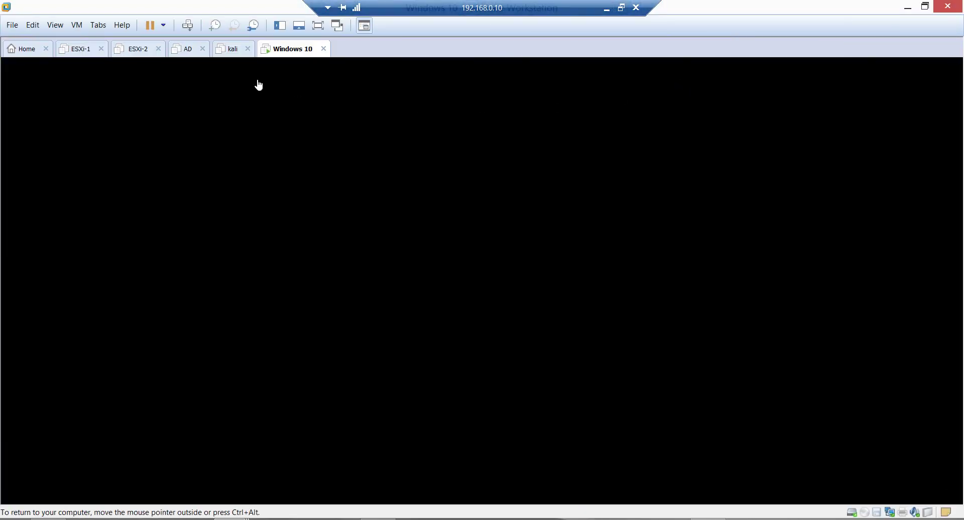